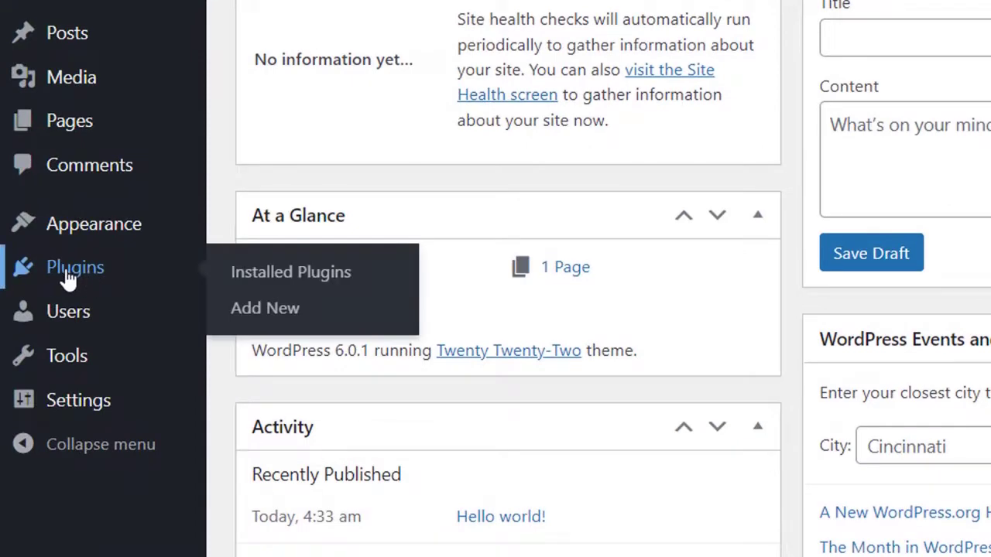
# - Open the Installed Plugins page, which currently lists no plugins
pyautogui.click(69, 271)
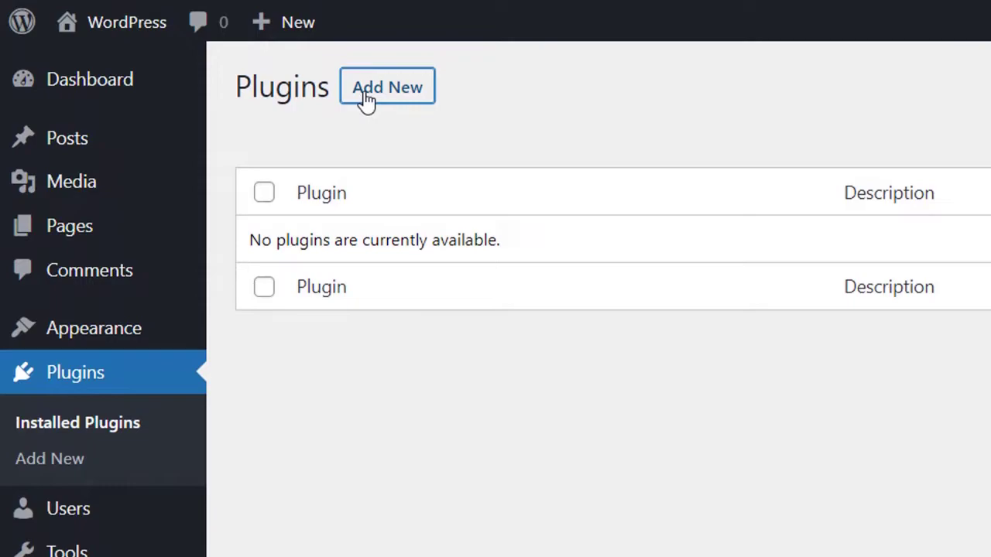
# - Search the plugin directory for 'miniorange ldap' and install the miniOrange Active Directory Integration plugin
pyautogui.click(365, 97)
pyautogui.click(832, 80)
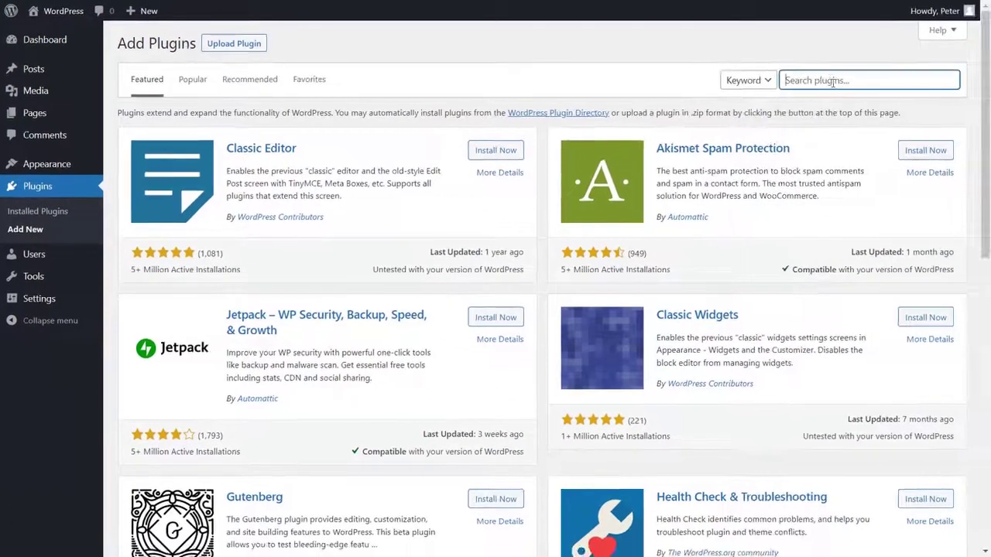
pyautogui.write('miniorange ldap')
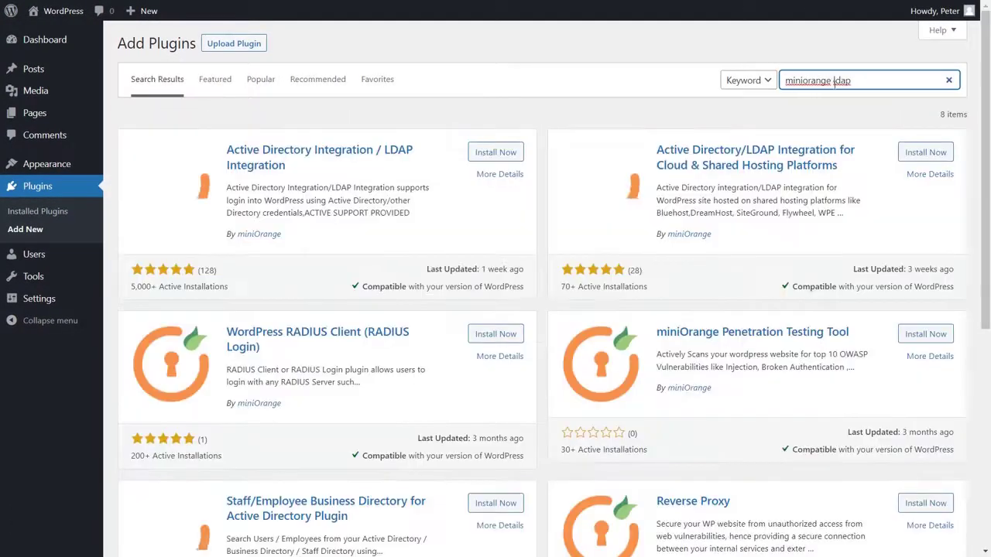
pyautogui.click(496, 152)
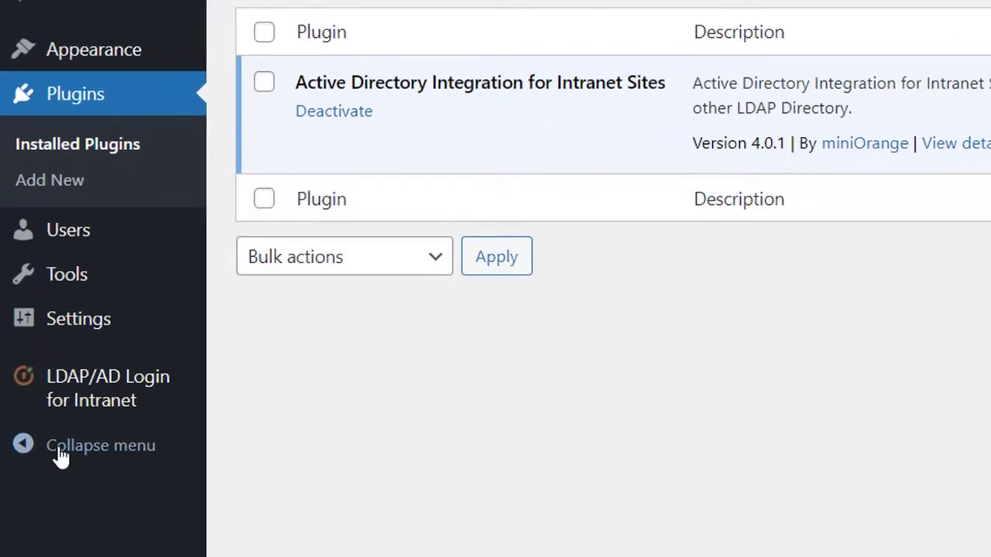
# - Open the LDAP/AD Login for Intranet settings, closing the welcome popup and multisite notice
pyautogui.click(101, 410)
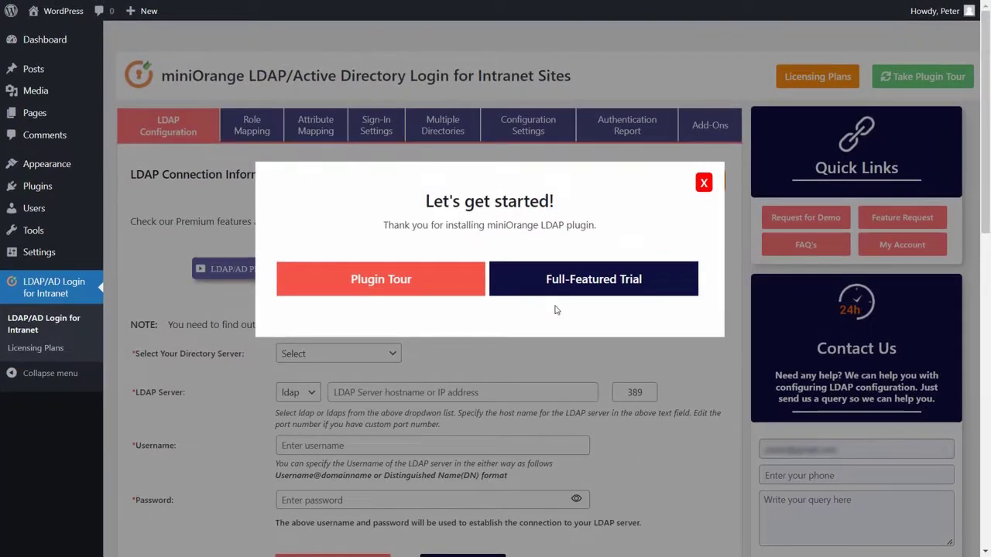
pyautogui.click(704, 183)
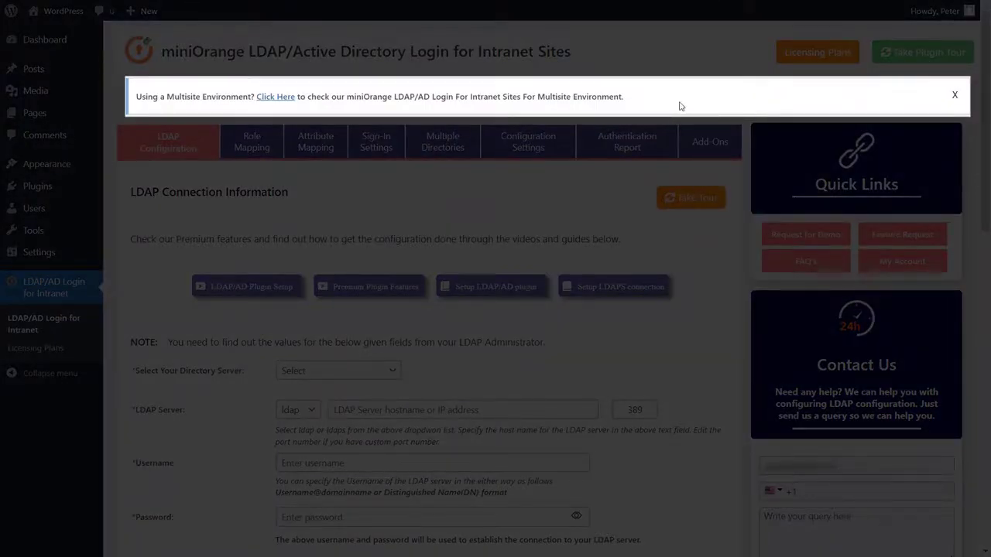
pyautogui.click(955, 96)
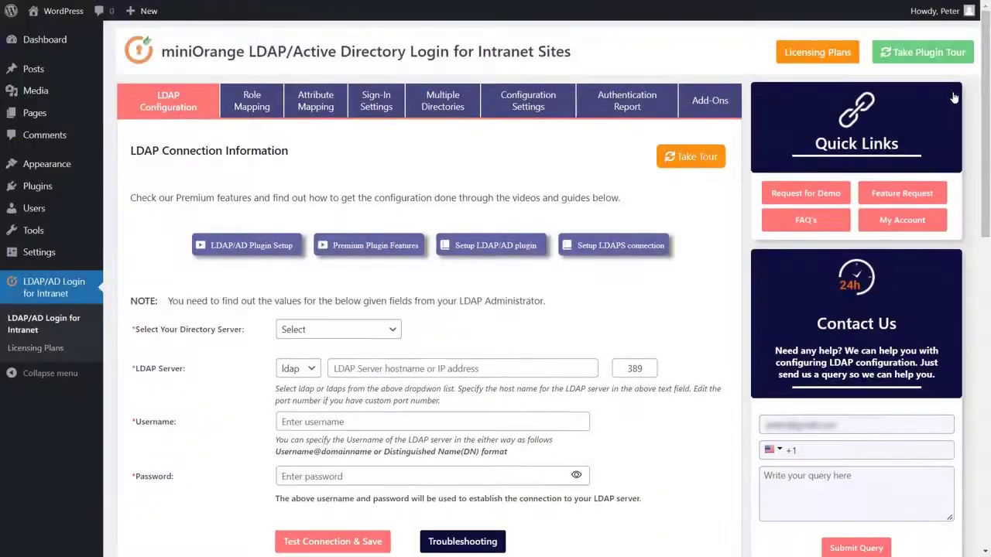
# - Choose Microsoft Active Directory as the directory server, keeping the ldap protocol
pyautogui.click(303, 332)
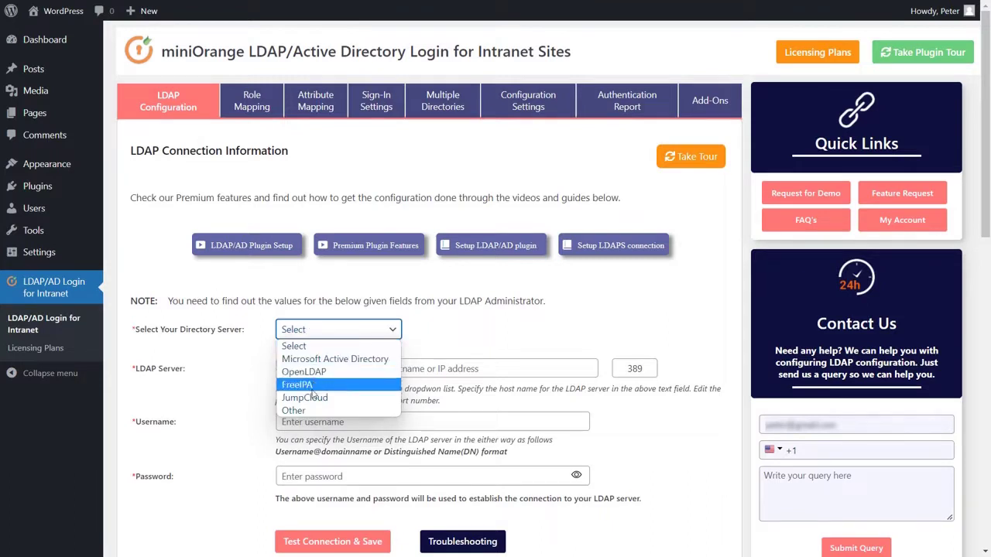
pyautogui.click(314, 359)
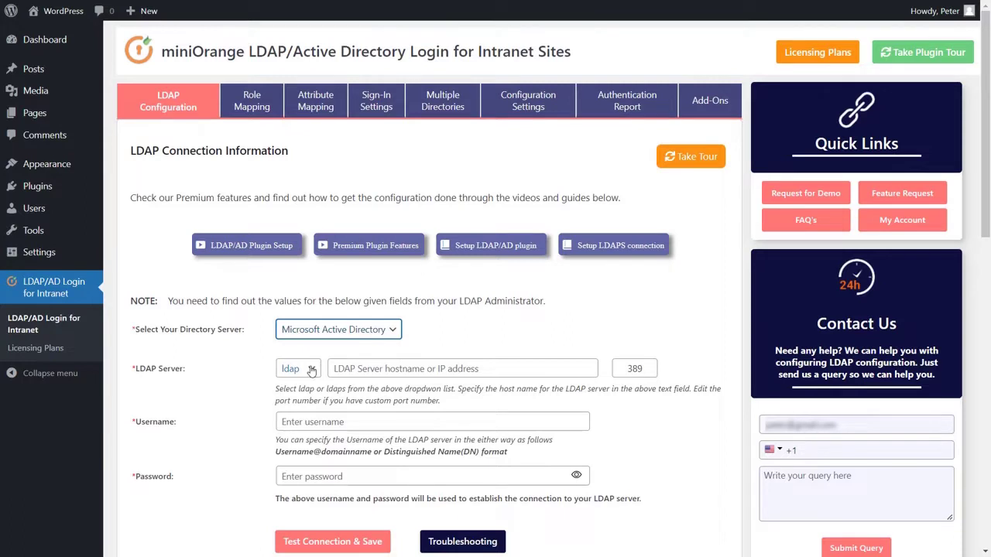
pyautogui.click(311, 369)
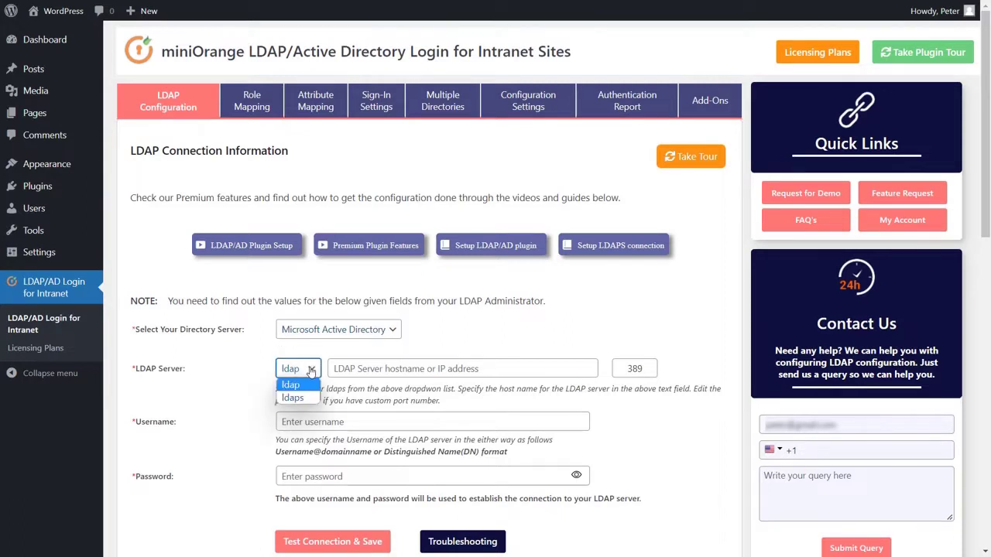
pyautogui.click(307, 385)
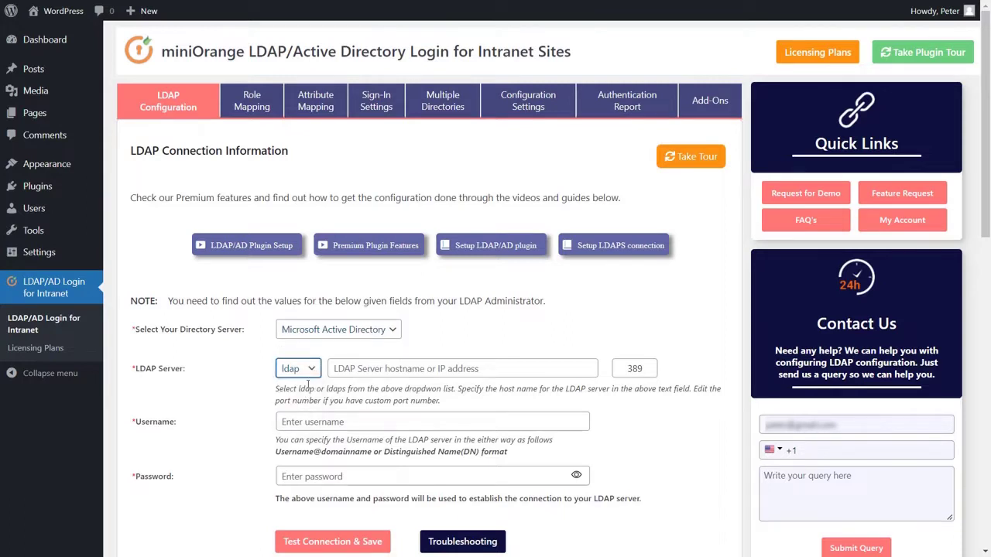
# - Enter server 1.1.1.111 with the bind account's e-mail and password, then test and save the connection
pyautogui.click(353, 368)
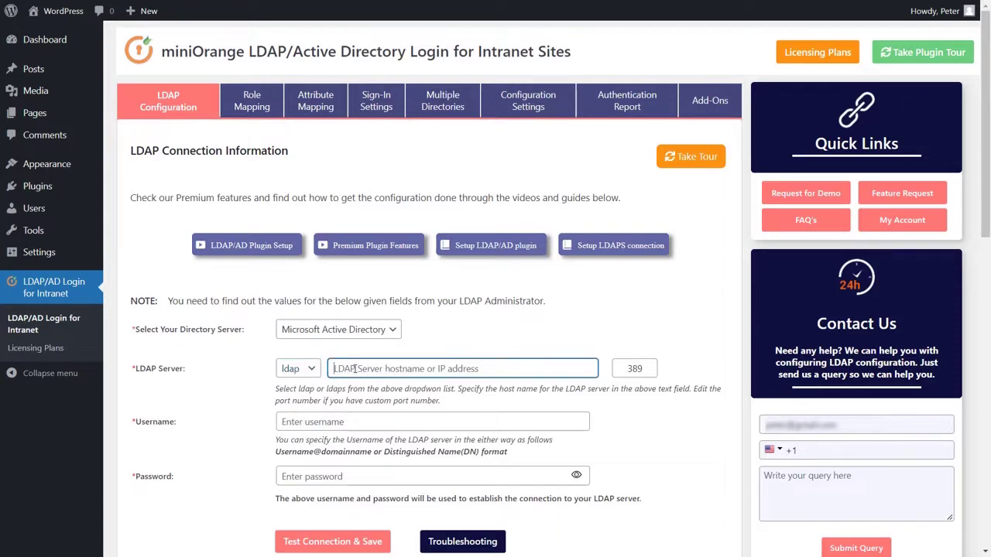
pyautogui.write('1.1.1')
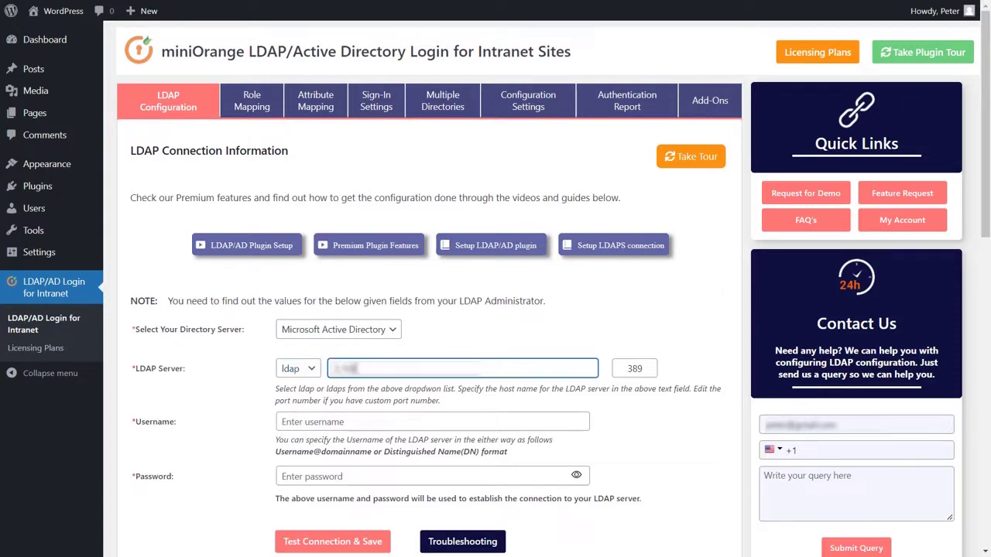
pyautogui.write('.111')
pyautogui.click(432, 422)
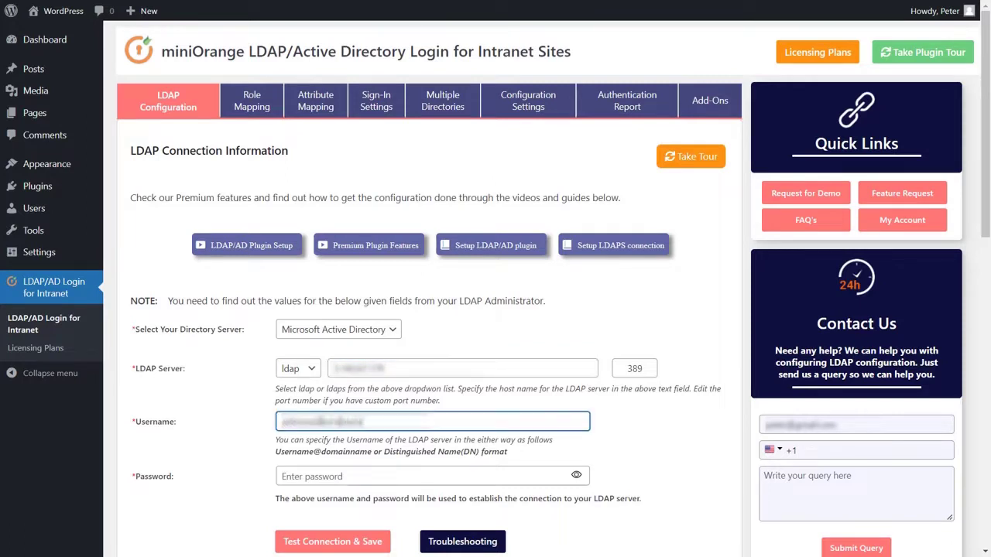
pyautogui.click(331, 475)
pyautogui.write('pas')
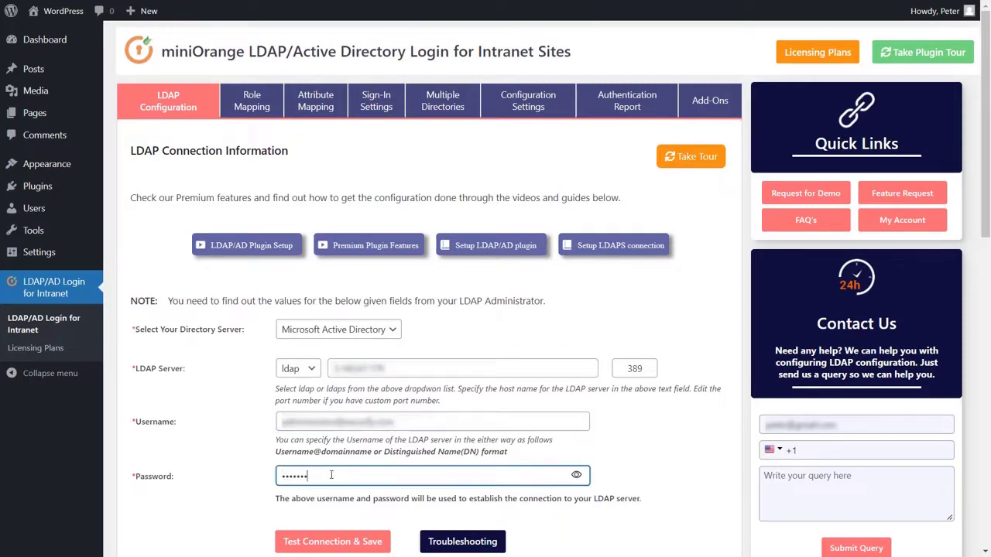
pyautogui.click(338, 544)
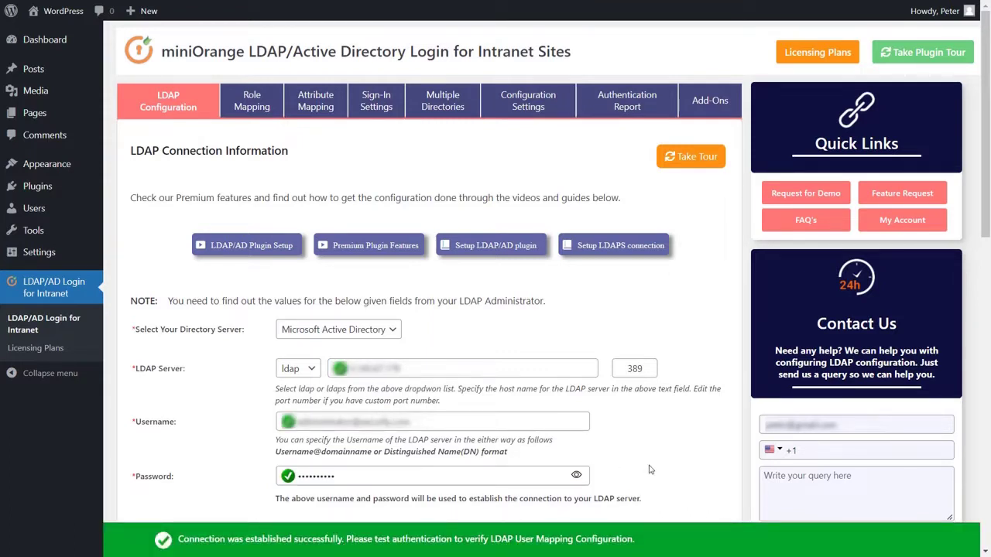
# - Fill the search base with the first listed Base DN and keep sAMAccountName as the username attribute
pyautogui.moveTo(987, 37); pyautogui.dragTo(988, 266)
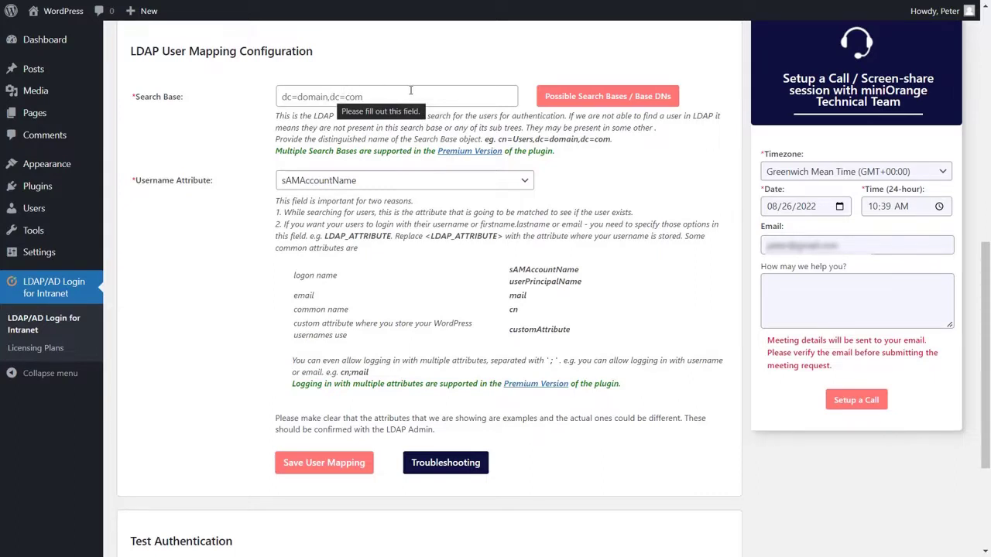
pyautogui.click(588, 99)
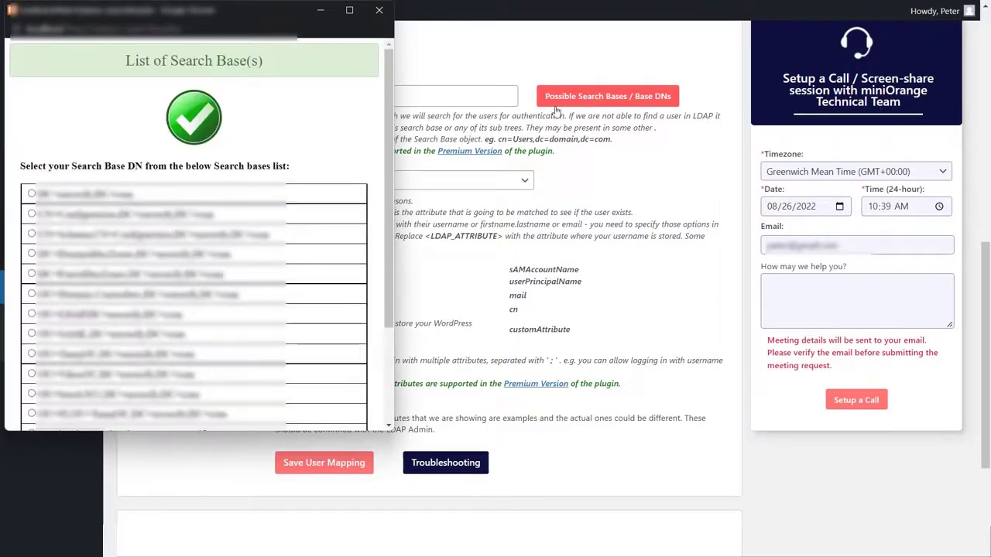
pyautogui.click(31, 194)
pyautogui.scroll(-2, 104, 209)
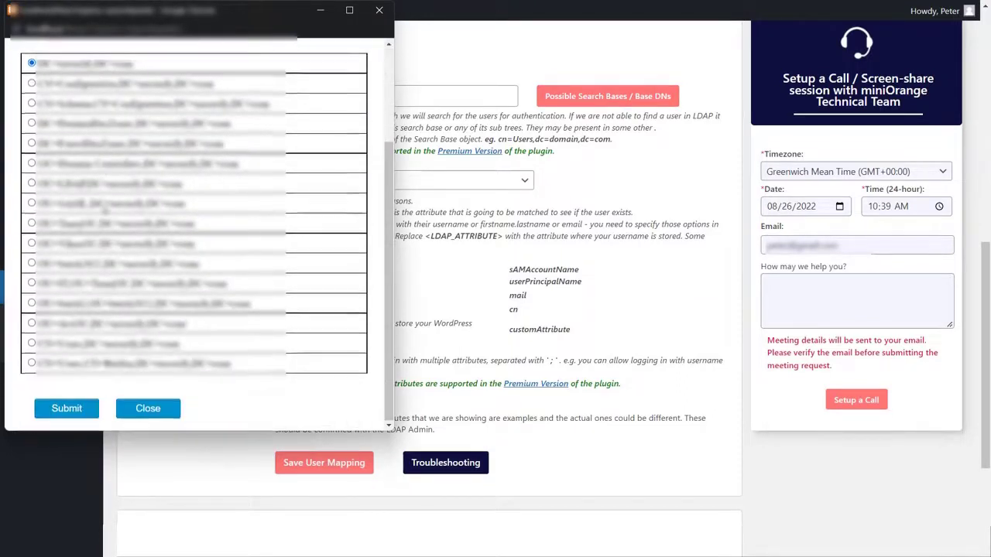
pyautogui.click(67, 414)
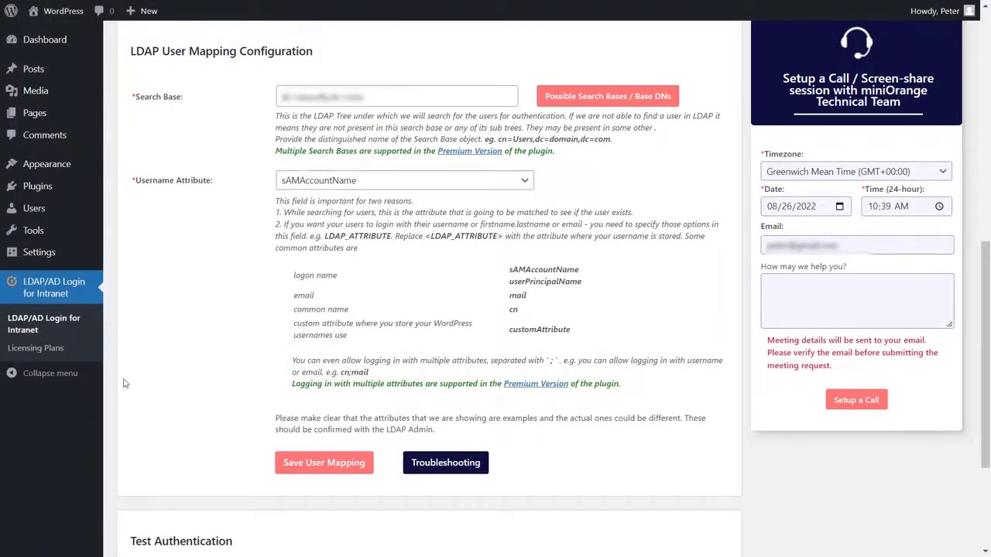
pyautogui.click(291, 180)
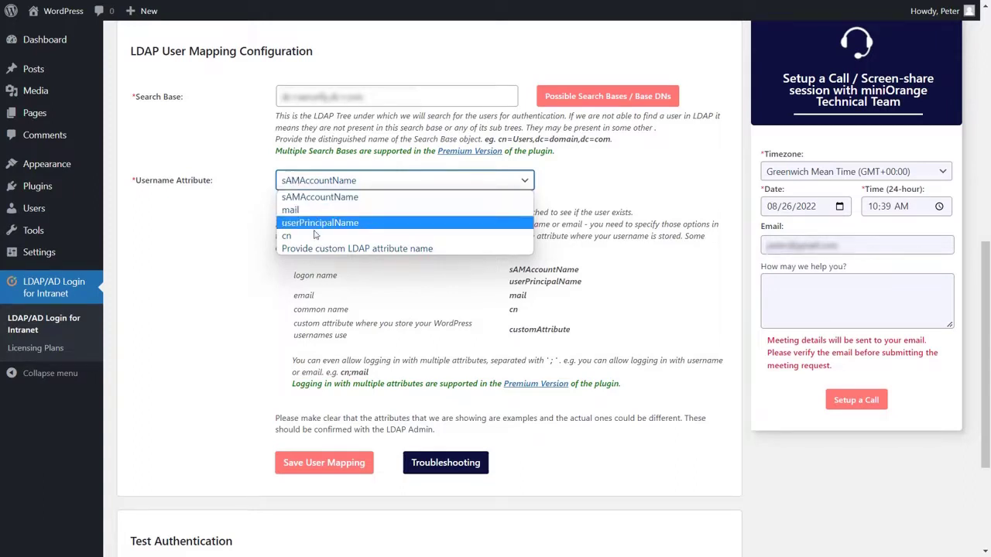
pyautogui.click(316, 198)
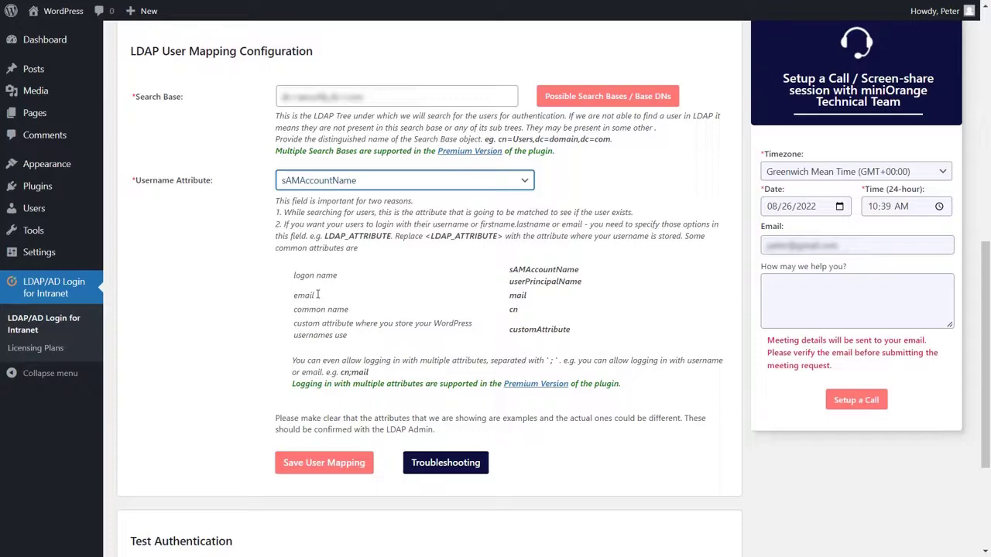
# - Save the user mapping, verify an AD user's credentials authenticate, and go to Role Mapping
pyautogui.click(322, 463)
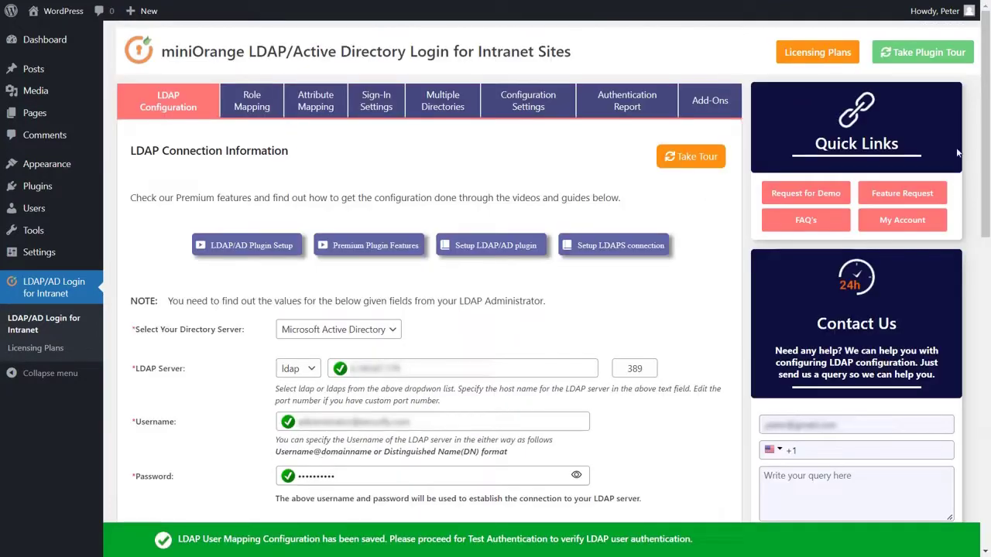
pyautogui.scroll(-12, 919, 438)
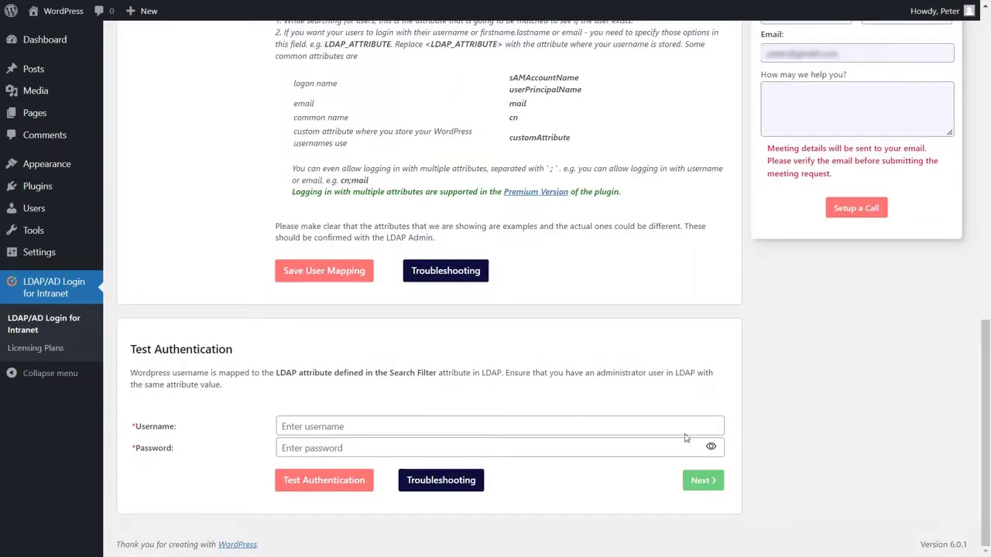
pyautogui.click(339, 431)
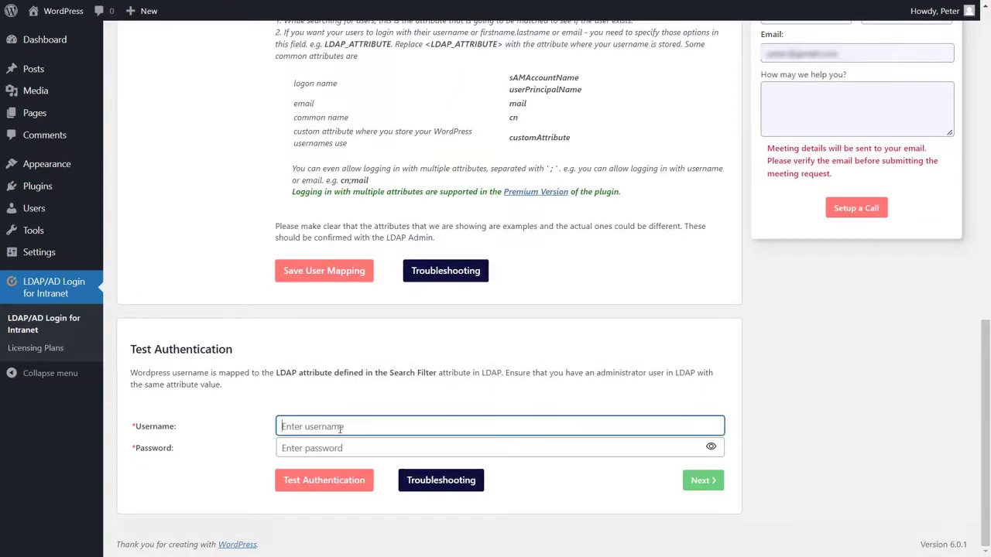
pyautogui.write('marcus')
pyautogui.click(341, 455)
pyautogui.write('•••••••')
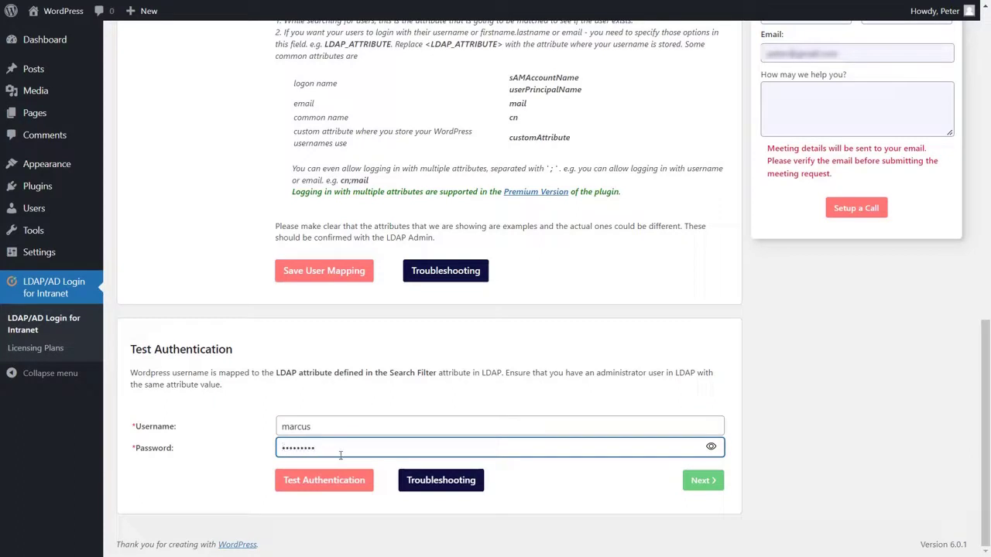
pyautogui.click(329, 483)
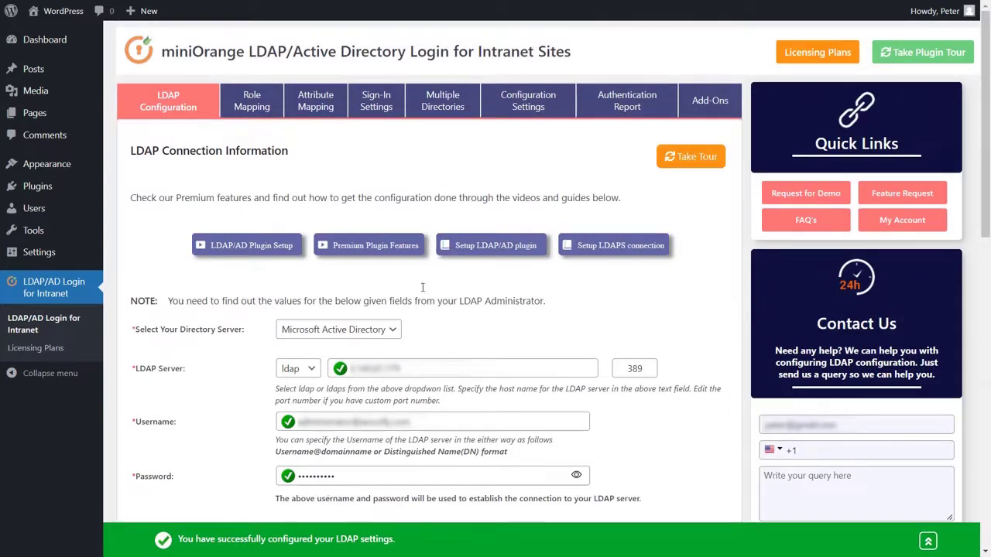
pyautogui.click(253, 102)
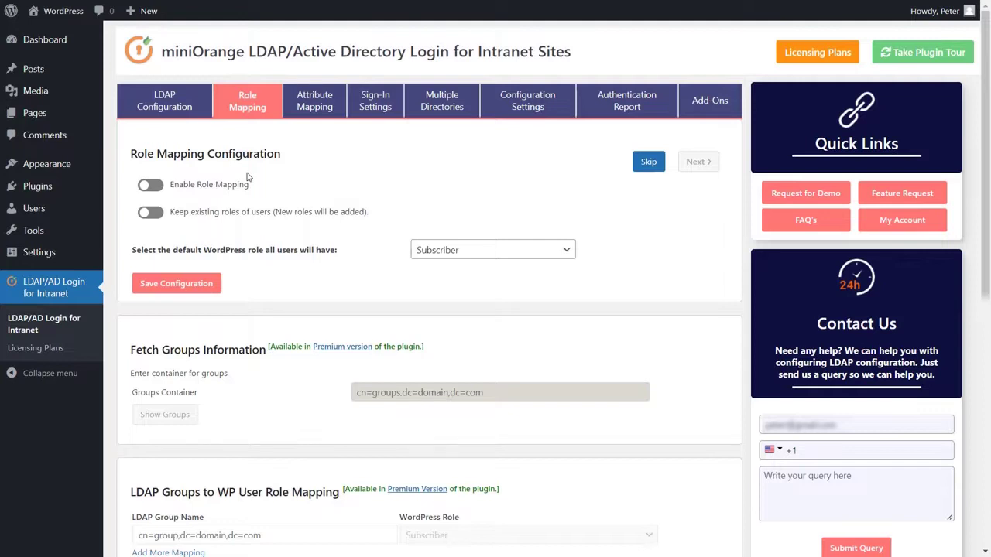
# - Enable role mapping, keep existing roles, make Author the default role, and save
pyautogui.click(154, 193)
pyautogui.click(150, 217)
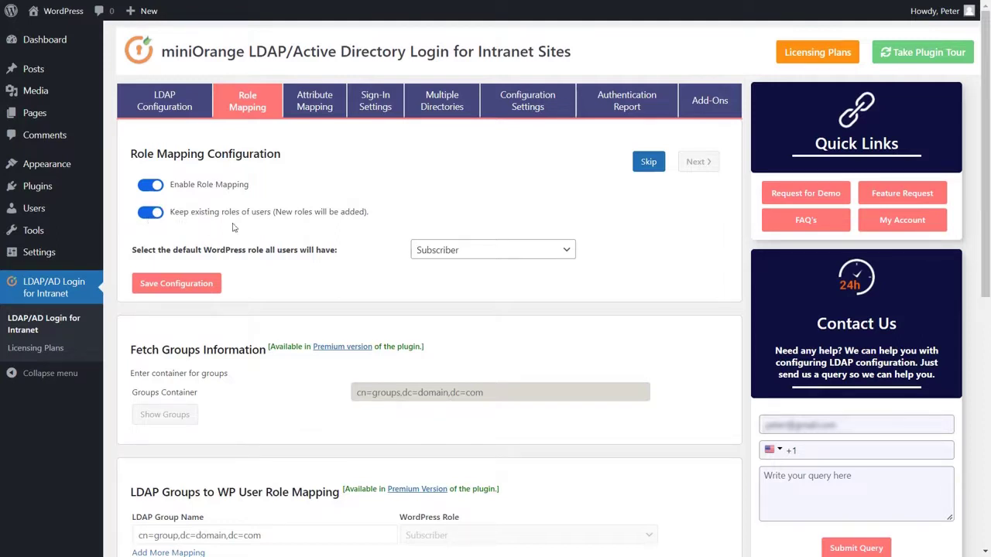
pyautogui.click(453, 253)
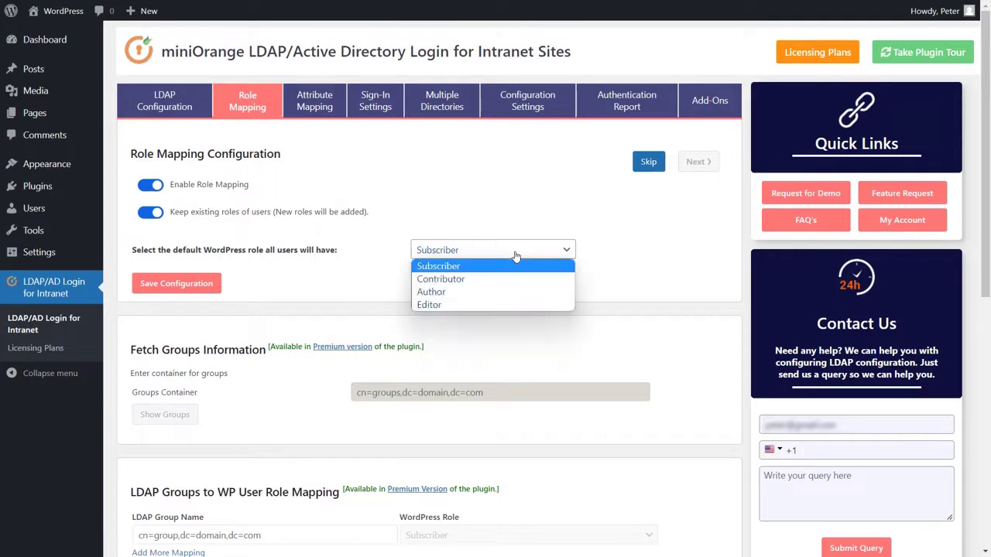
pyautogui.click(492, 293)
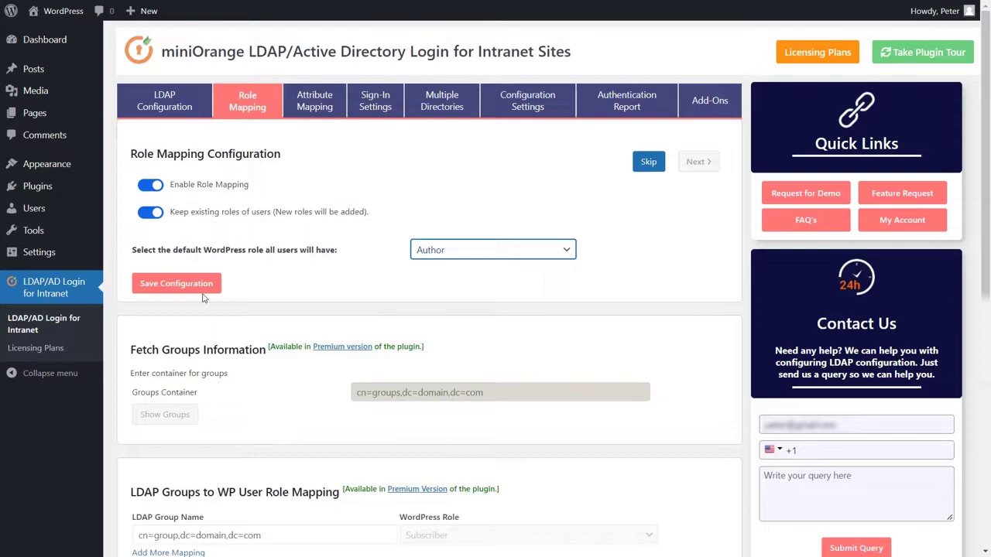
pyautogui.click(174, 288)
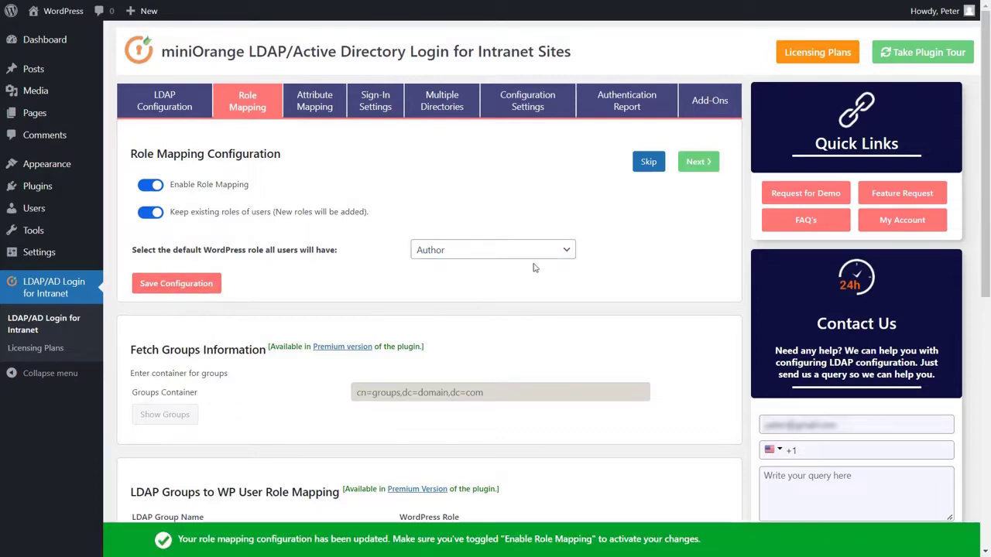
pyautogui.moveTo(986, 52); pyautogui.dragTo(988, 204)
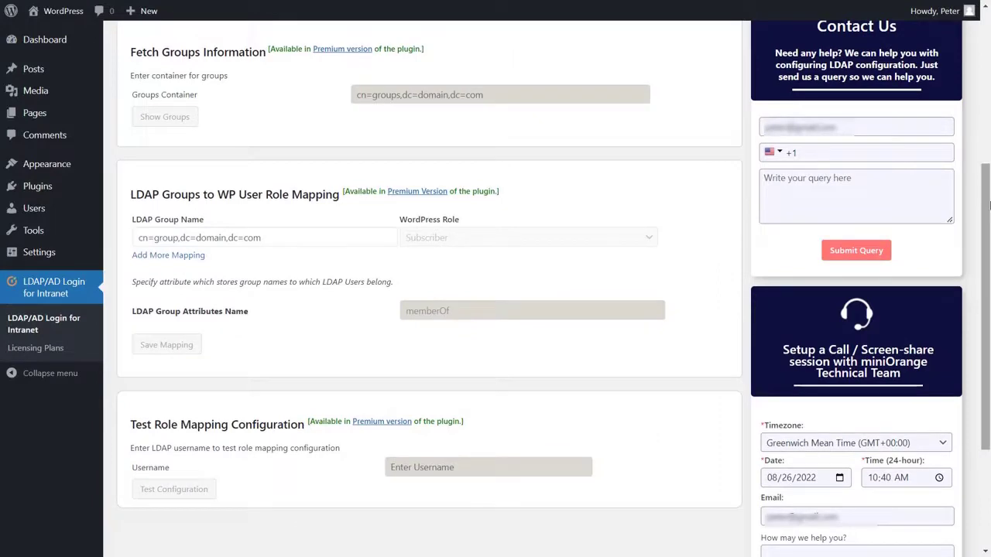
pyautogui.scroll(4, 704, 305)
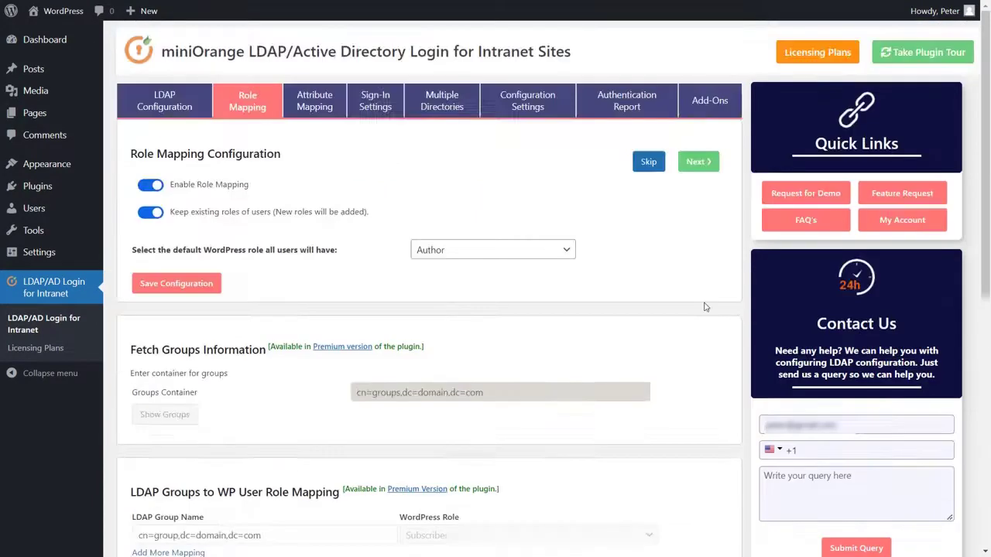
# - Set miniorange.com as the fallback email domain in attribute mapping and save
pyautogui.click(692, 163)
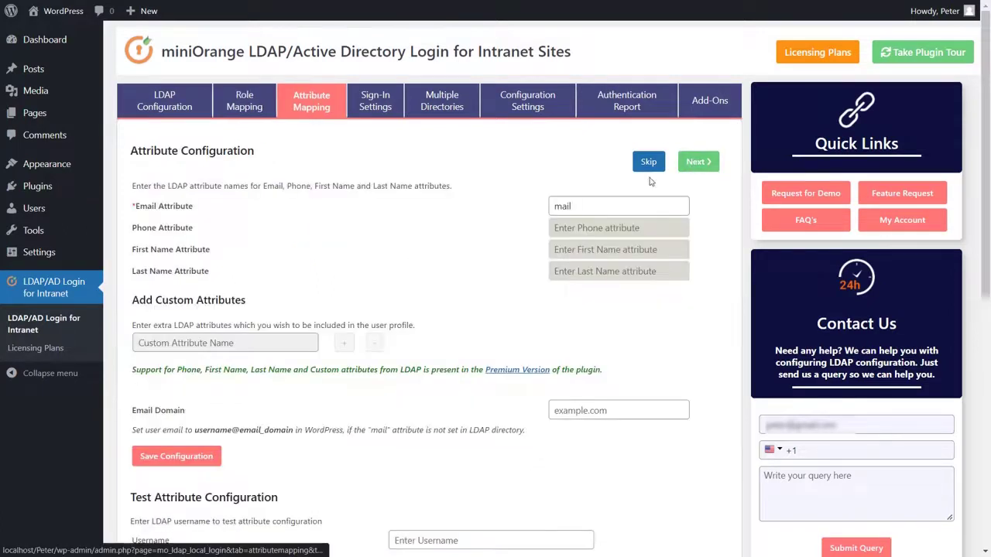
pyautogui.click(577, 206)
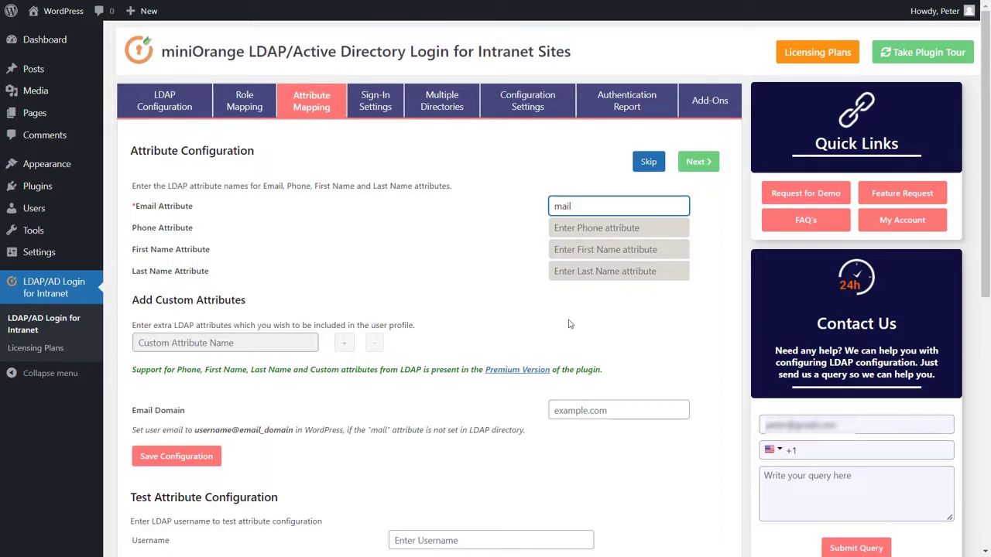
pyautogui.click(568, 410)
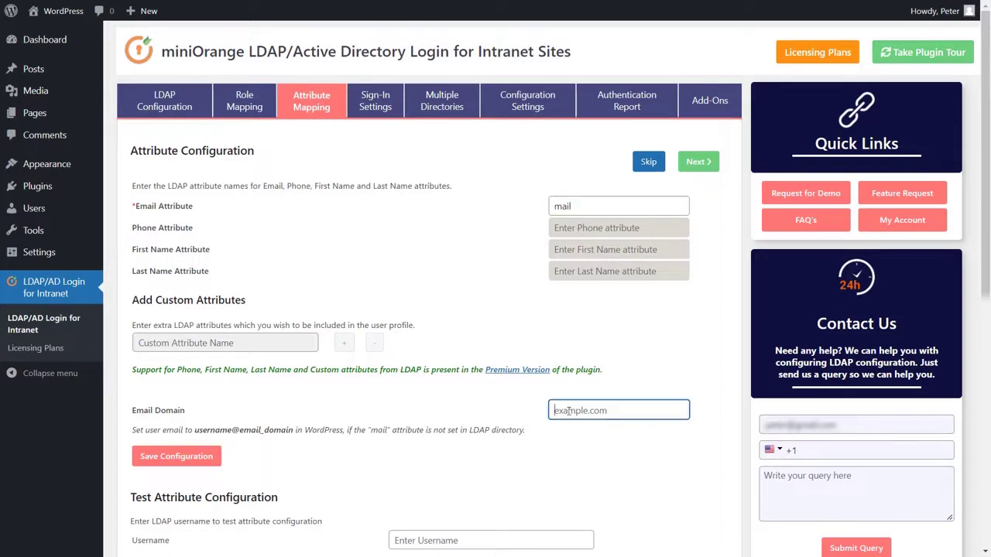
pyautogui.write('miniorange.com')
pyautogui.click(212, 455)
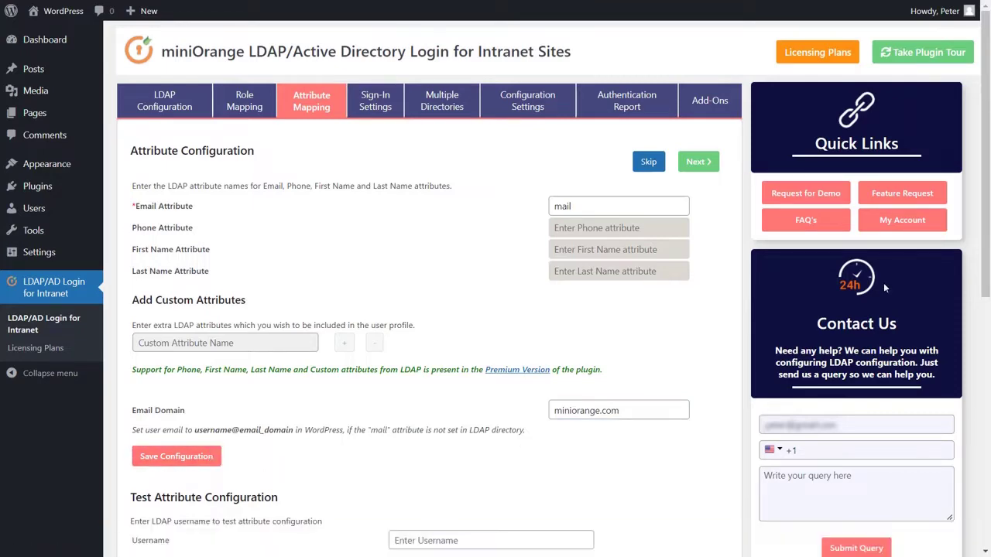
# - Test the attribute mapping with a directory user's username and close the success result
pyautogui.scroll(-2, 988, 174)
pyautogui.scroll(-1, 988, 169)
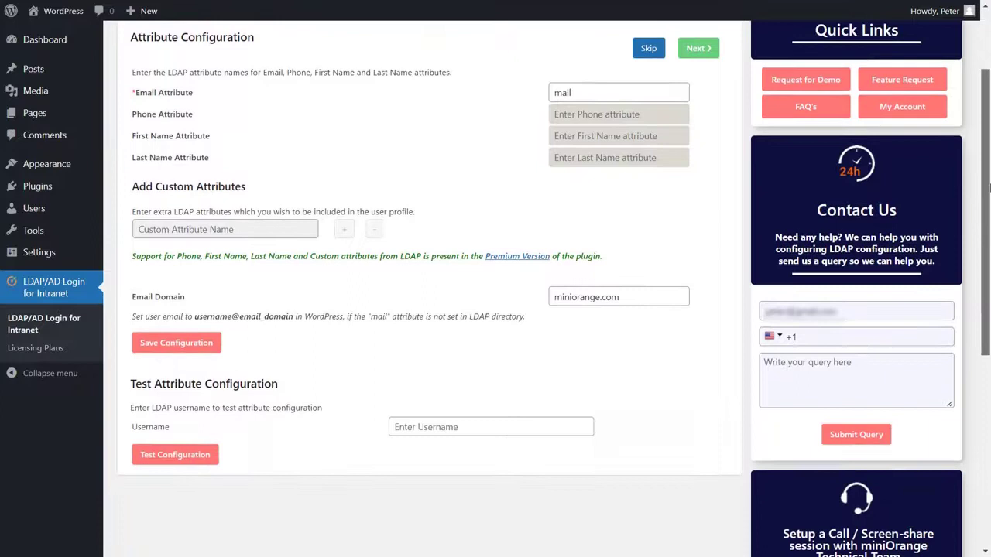
pyautogui.click(447, 418)
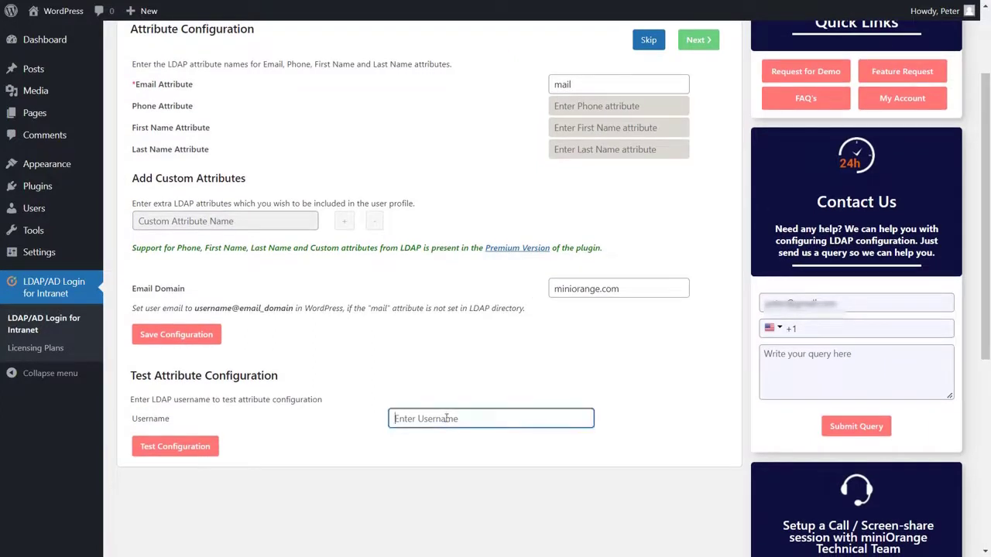
pyautogui.write('marcus')
pyautogui.click(178, 456)
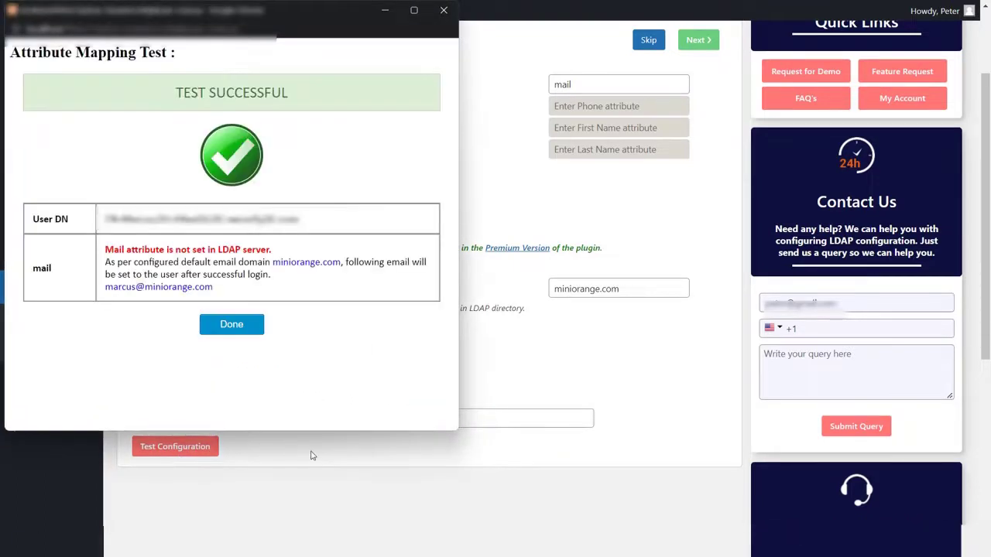
pyautogui.click(222, 324)
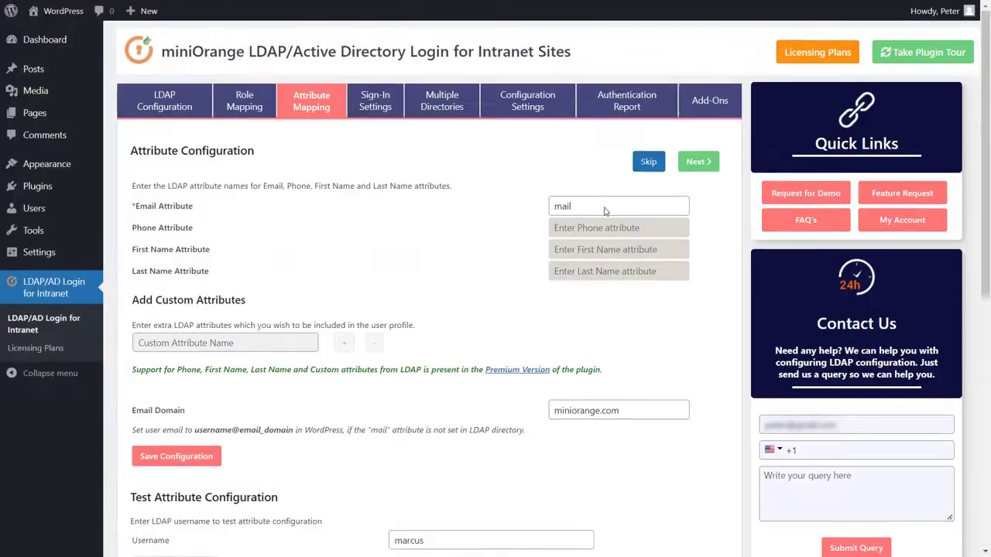
pyautogui.scroll(2, 606, 213)
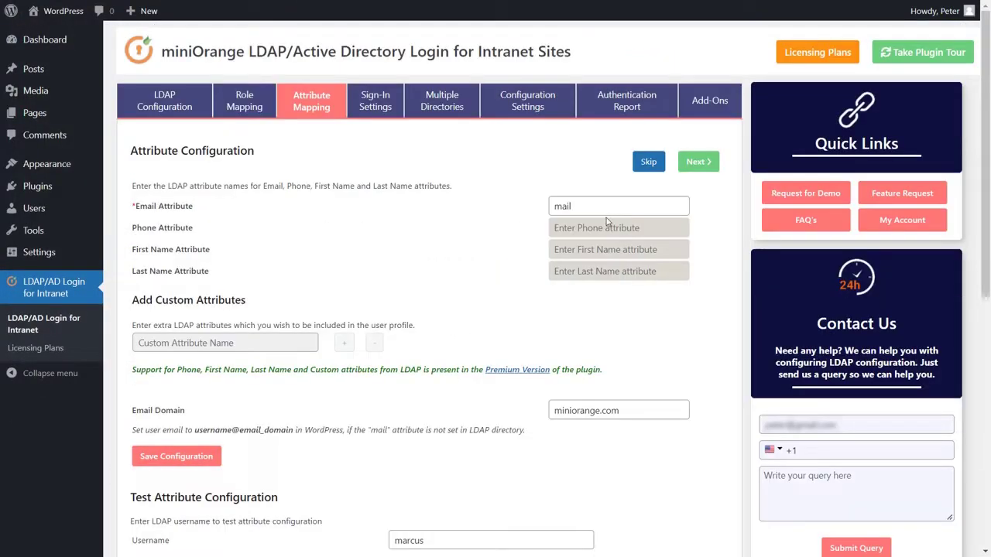
# - Switch on Enable LDAP Login in the plugin's Sign-In Settings
pyautogui.click(699, 160)
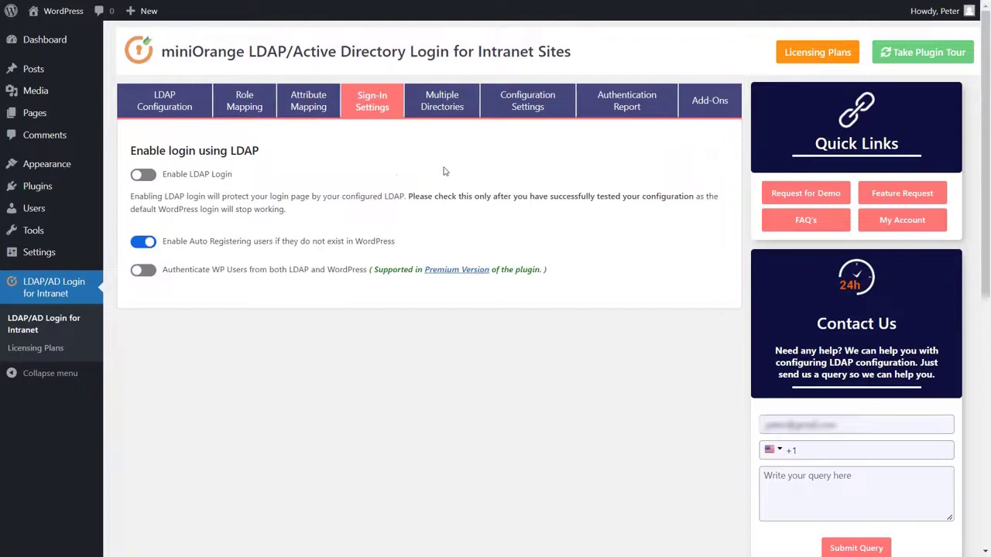
pyautogui.click(144, 179)
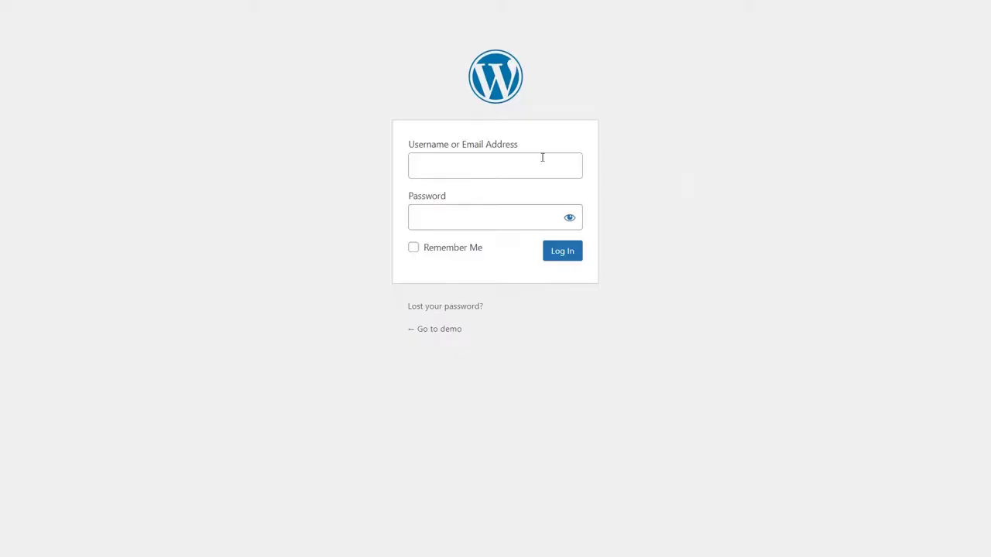
# - Log in on the WordPress login page with an AD user's username and password
pyautogui.click(532, 163)
pyautogui.write('marcus')
pyautogui.press('Tab')
pyautogui.write('*********')
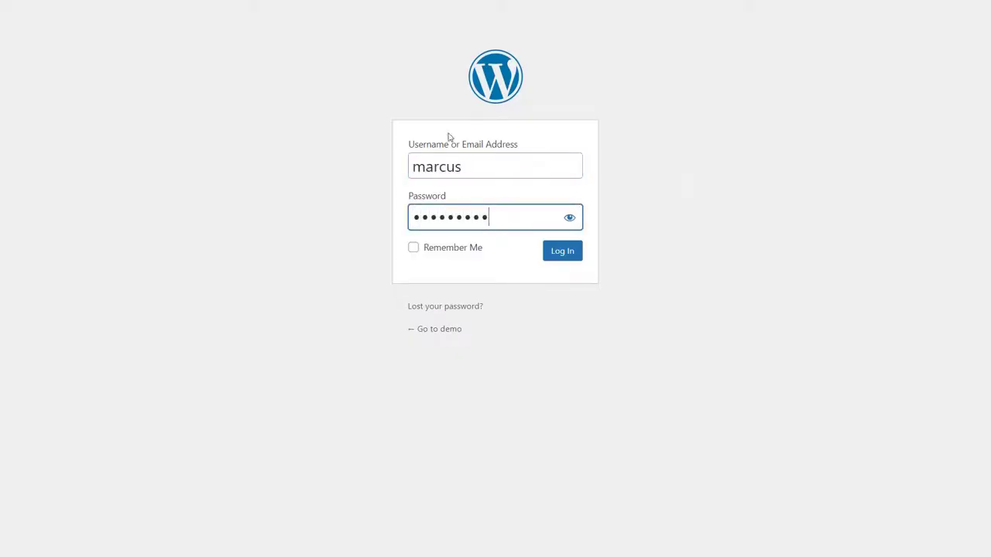
pyautogui.click(559, 257)
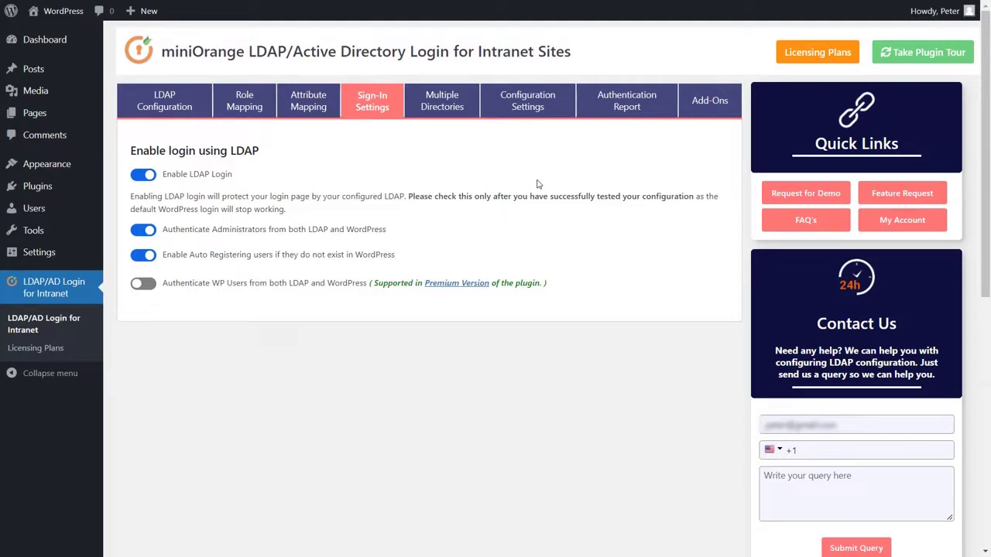
# - Browse the Multiple Directories and Configuration Settings tabs, ending on the Authentication Report of failed login attempts
pyautogui.click(445, 111)
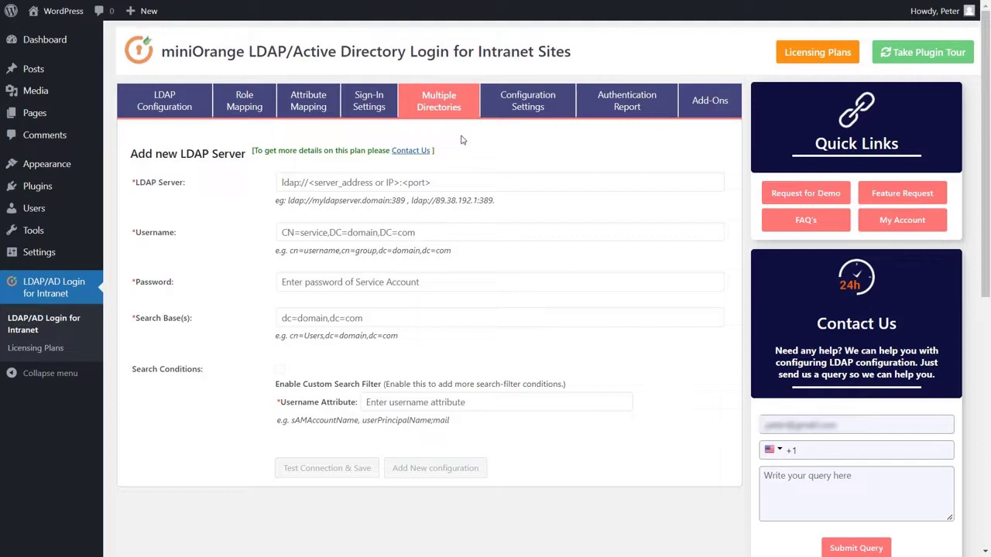
pyautogui.click(523, 106)
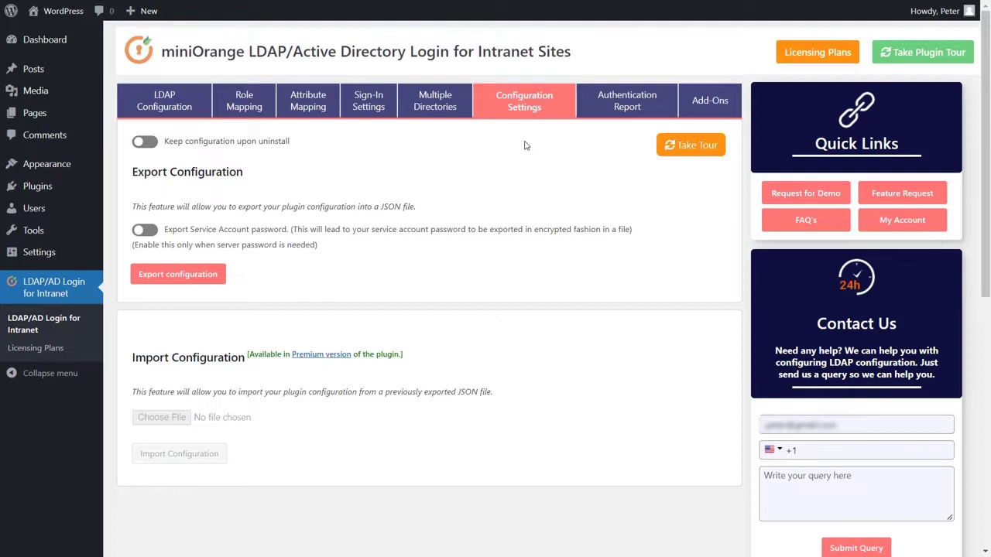
pyautogui.click(624, 108)
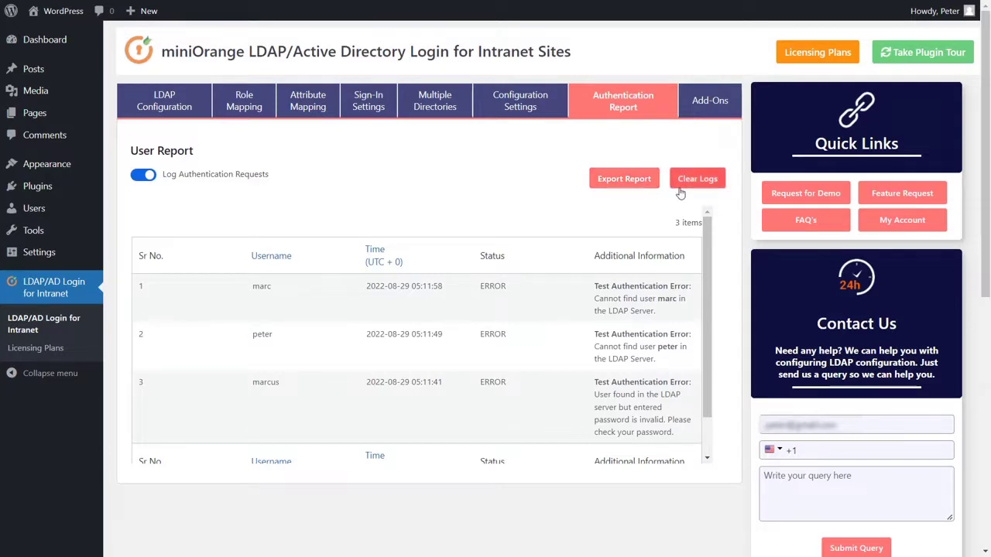
# - Show the Add-Ons page listing Sync Users LDAP Directory, Password Sync and other add-ons
pyautogui.click(710, 104)
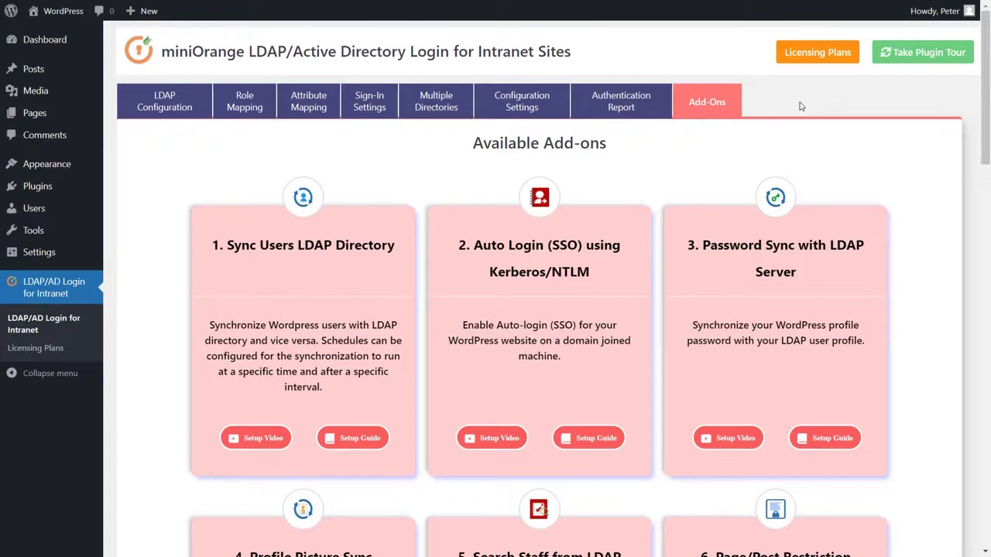
# - Open the Licensing Plans page showing plans priced from $199 to $499
pyautogui.click(804, 57)
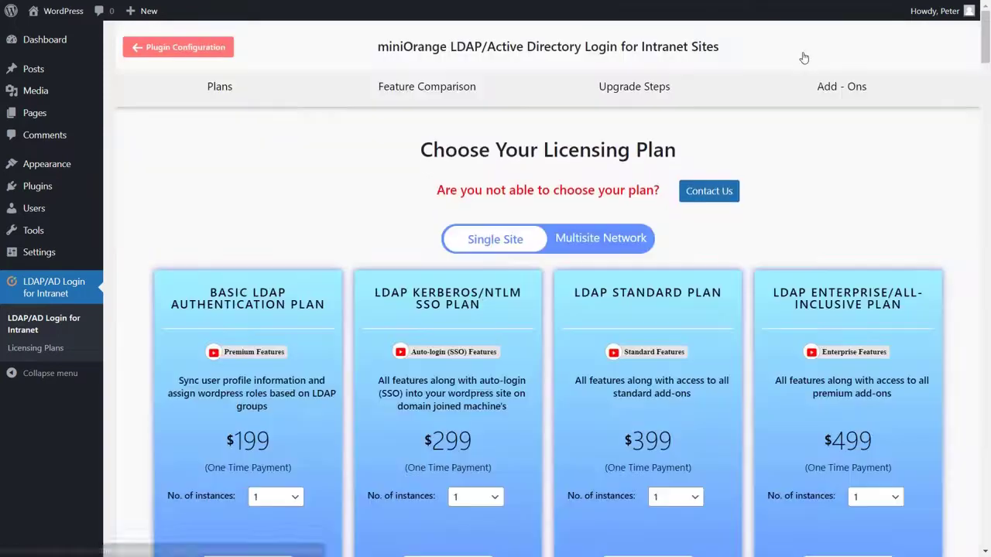